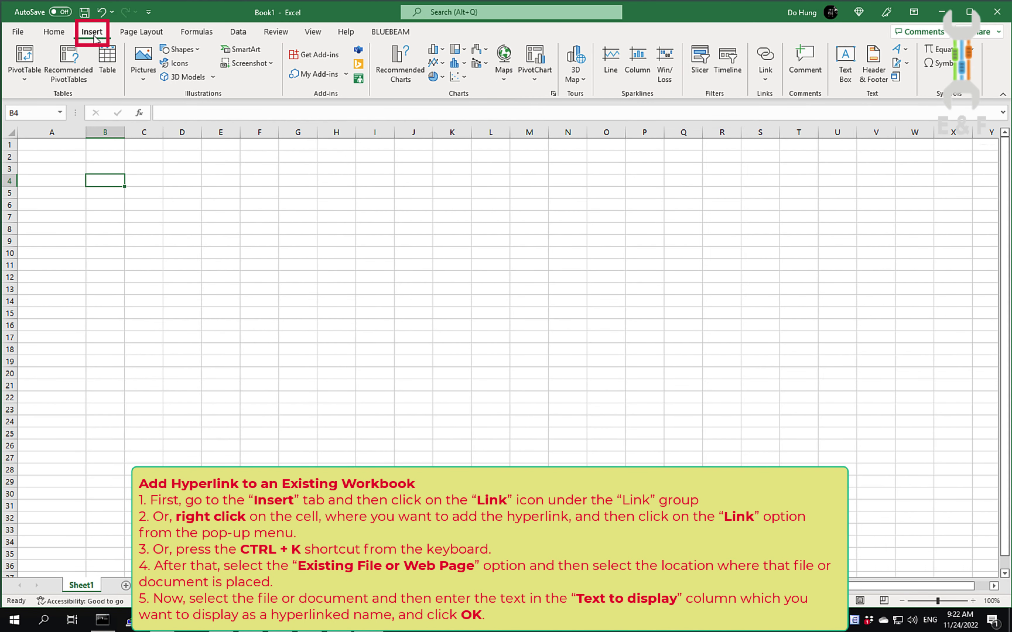
# Step: Bring up the hyperlink window, then close it without adding a link
pyautogui.click(770, 84)
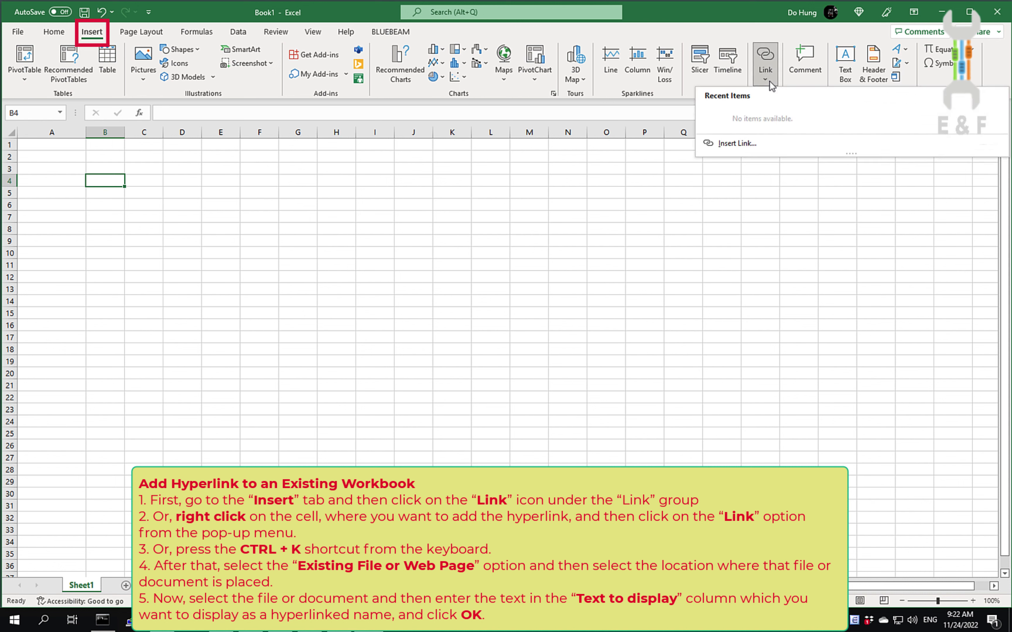
pyautogui.click(745, 144)
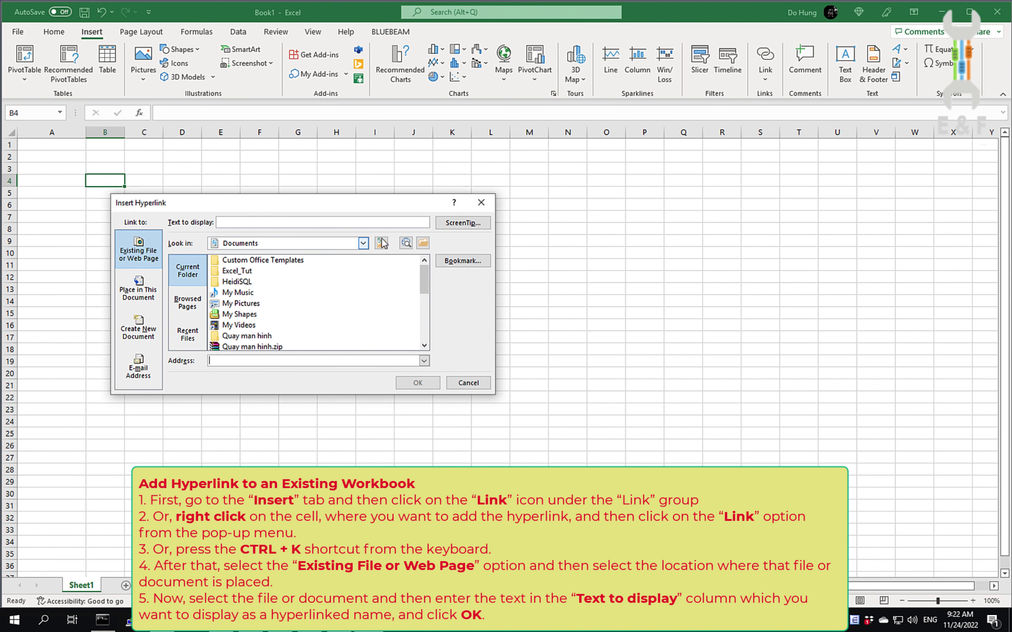
pyautogui.click(480, 202)
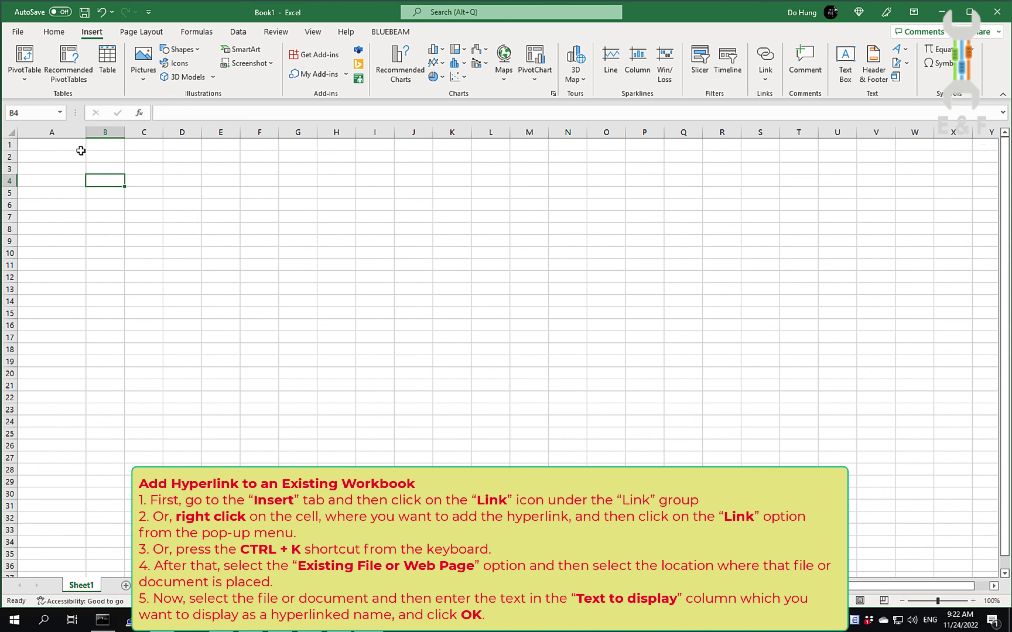
# Step: Link cell A1 to Excel_Tut\excel_exam1.xlsx, displayed as OpenExam1
pyautogui.click(70, 144)
pyautogui.rightClick(72, 146)
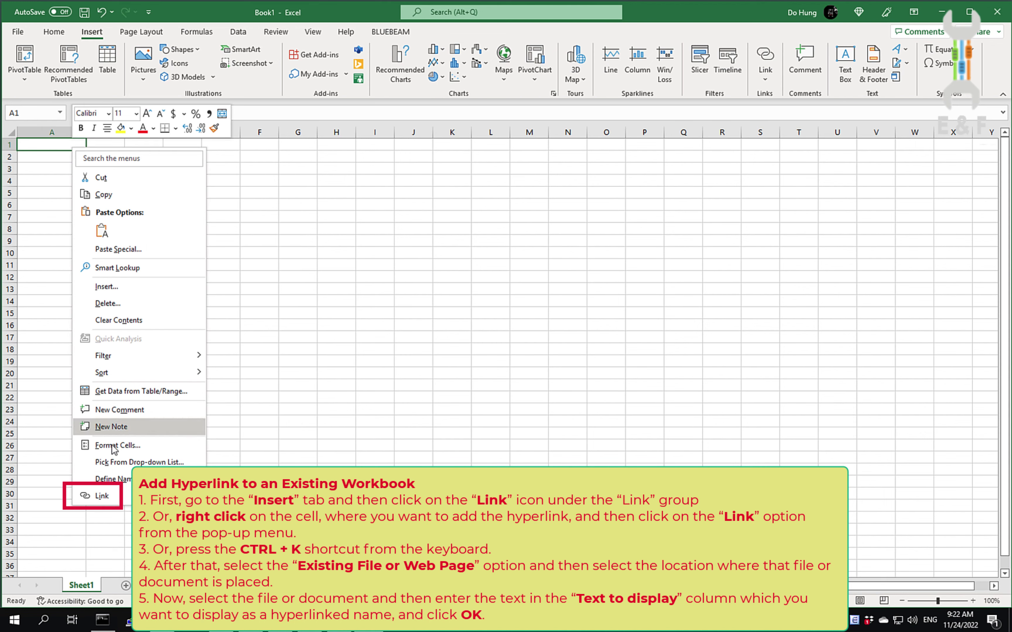
pyautogui.click(100, 495)
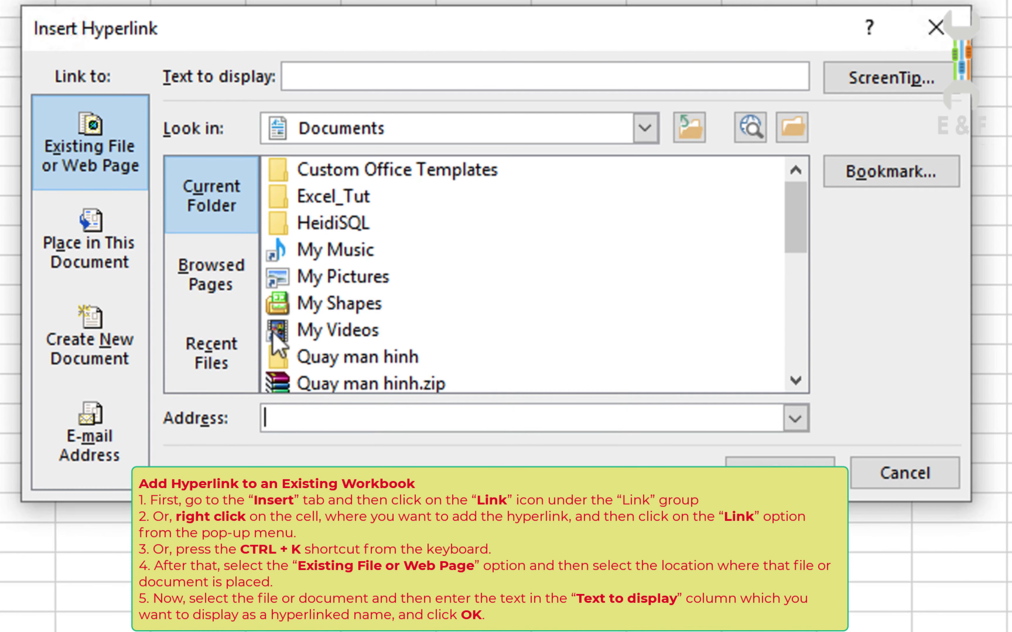
pyautogui.click(125, 165)
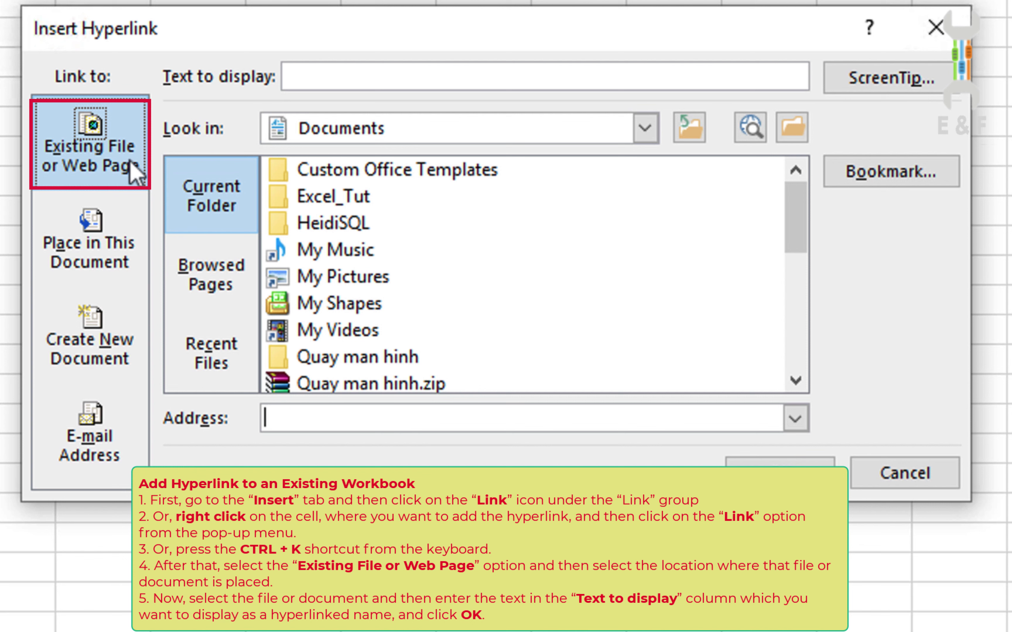
pyautogui.doubleClick(363, 196)
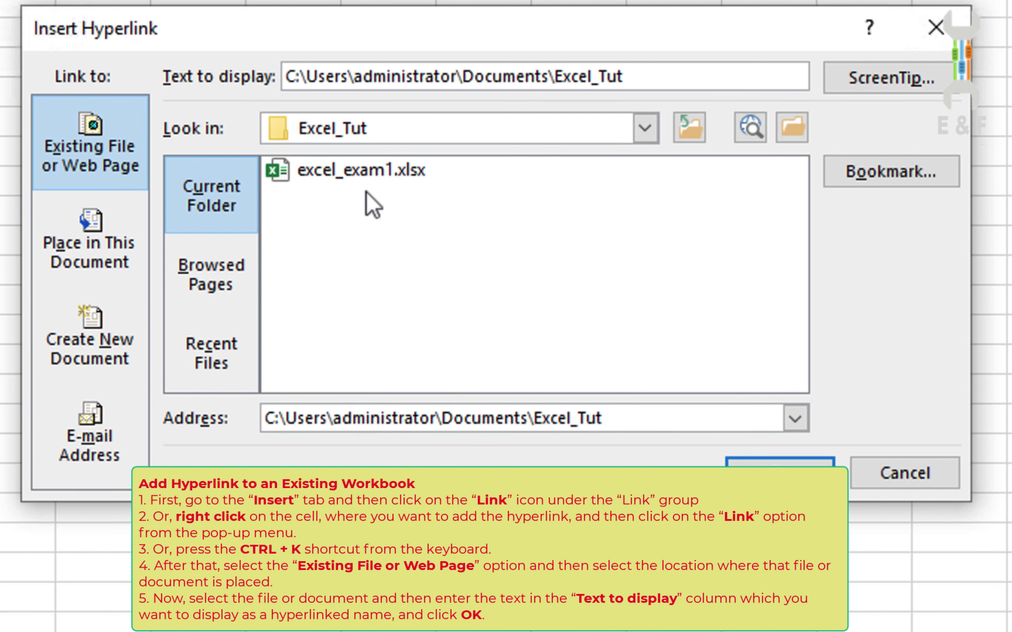
pyautogui.click(393, 176)
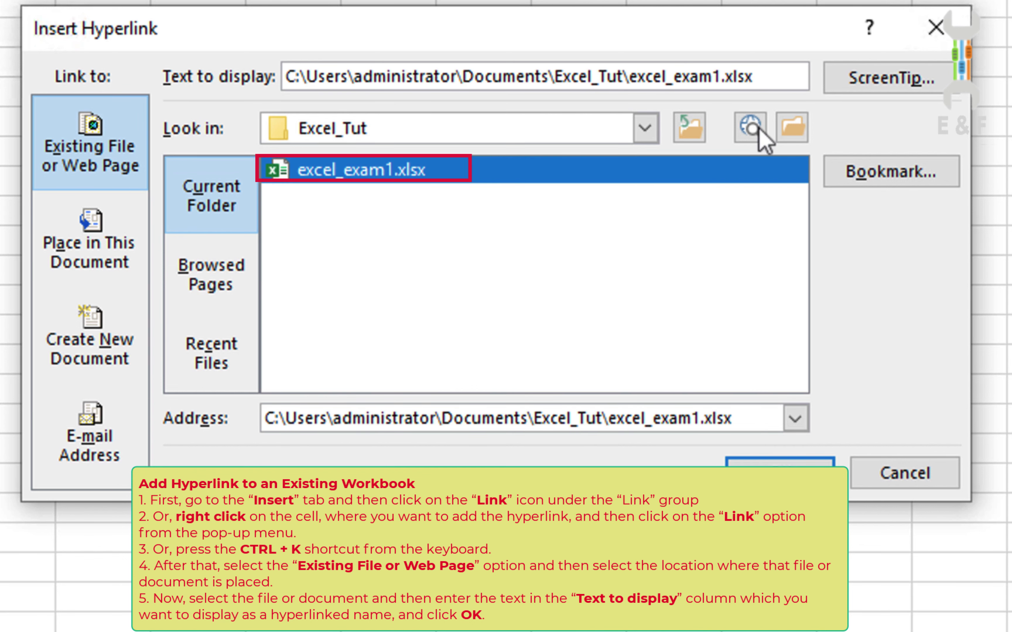
pyautogui.moveTo(753, 76); pyautogui.dragTo(228, 75)
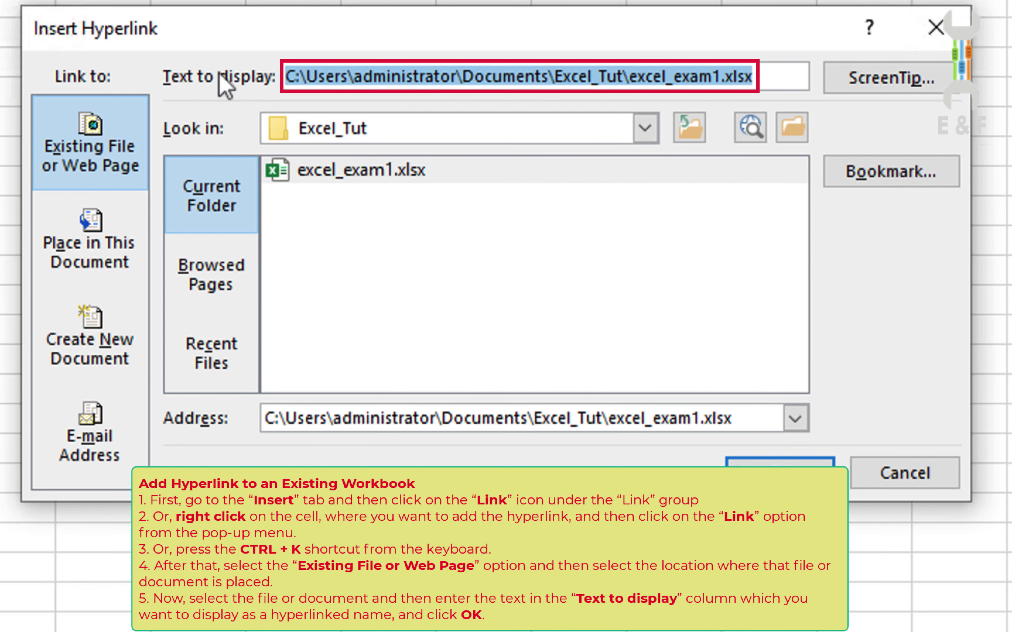
pyautogui.write('OpenE')
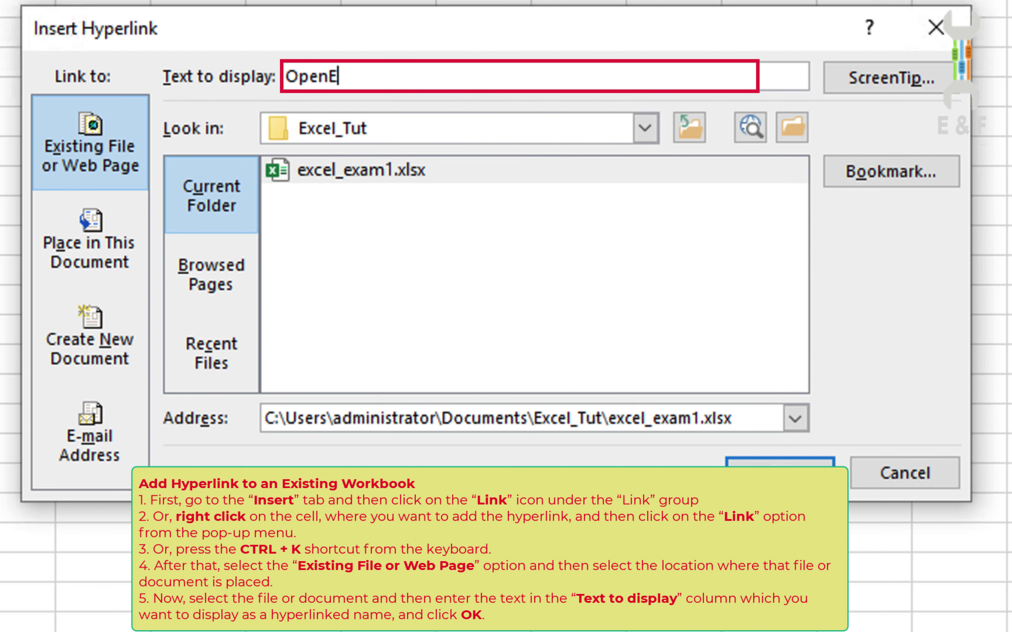
pyautogui.write('xam1')
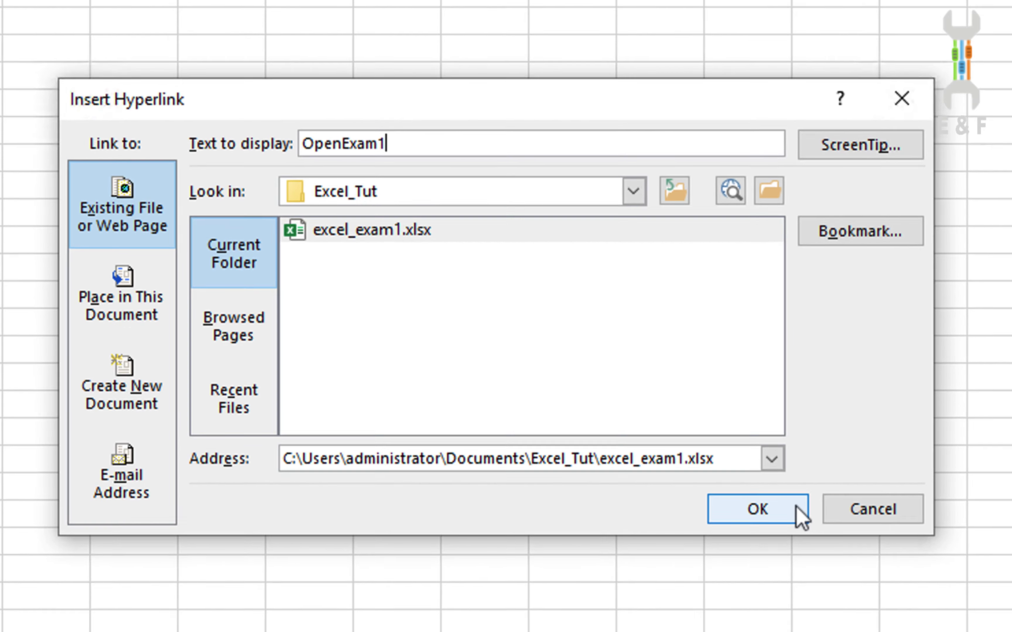
pyautogui.click(765, 473)
# Step: Follow the OpenExam1 link and accept the security notice to open excel_exam1.xlsx
pyautogui.click(272, 301)
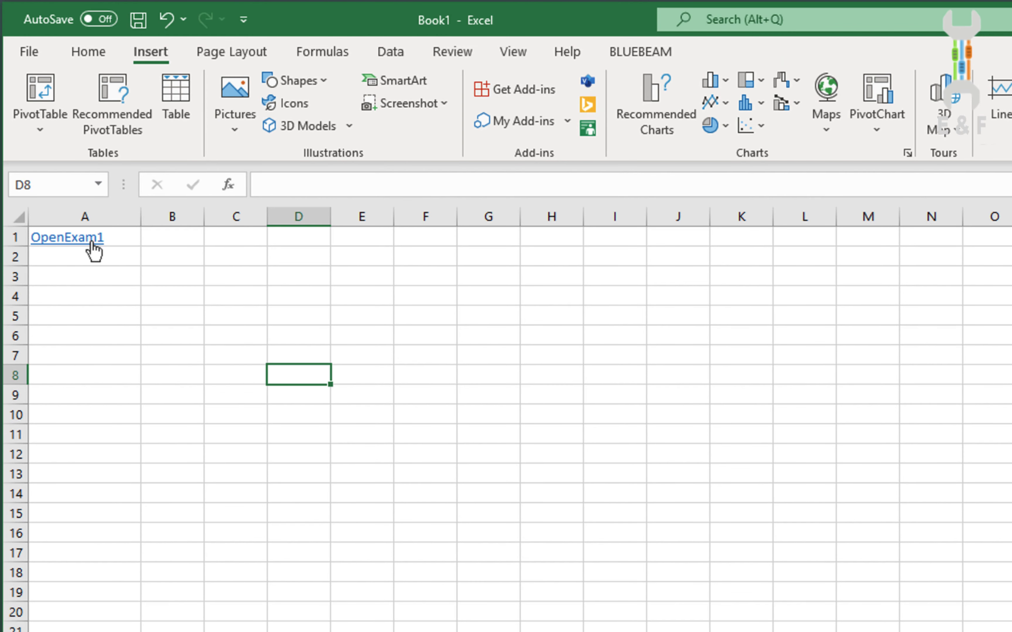
pyautogui.click(92, 248)
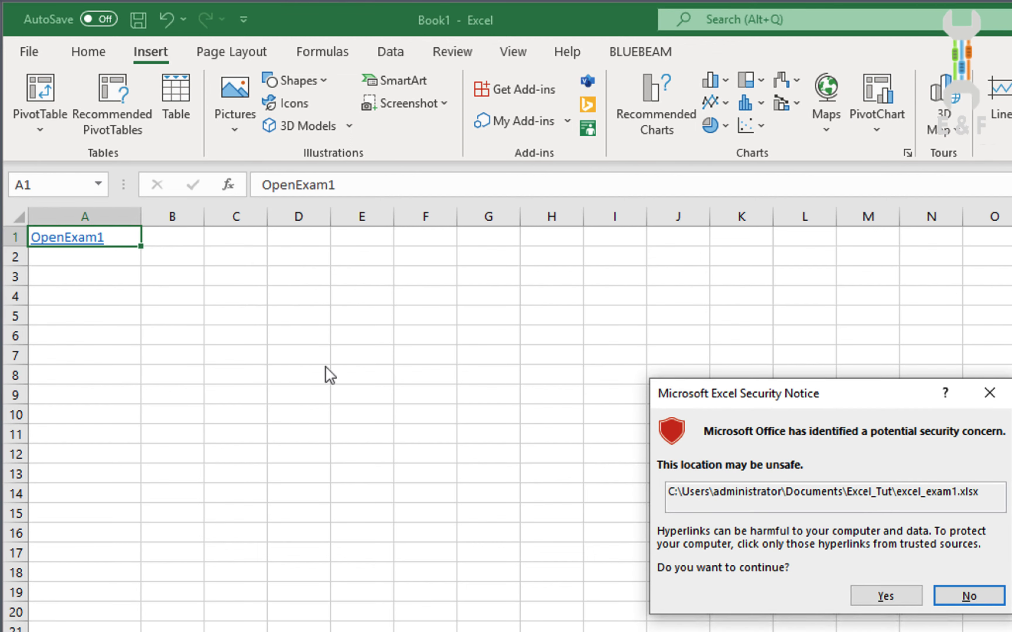
pyautogui.click(857, 594)
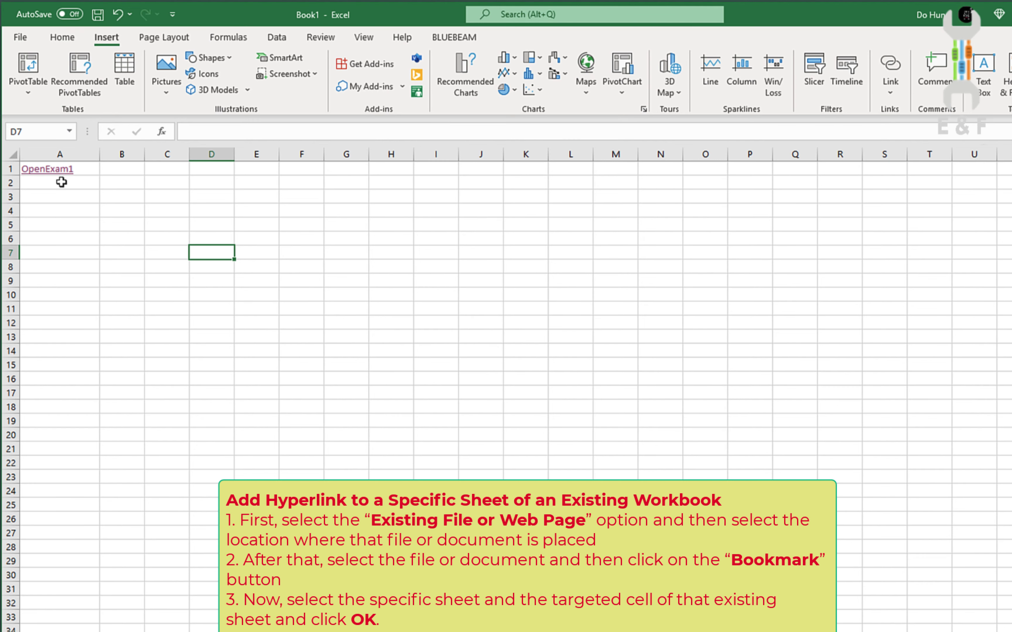
# Step: Link cell A2 to Sheet2!A1 of excel_exam1.xlsx, entering display text Sheet2A1
pyautogui.click(69, 185)
pyautogui.rightClick(69, 185)
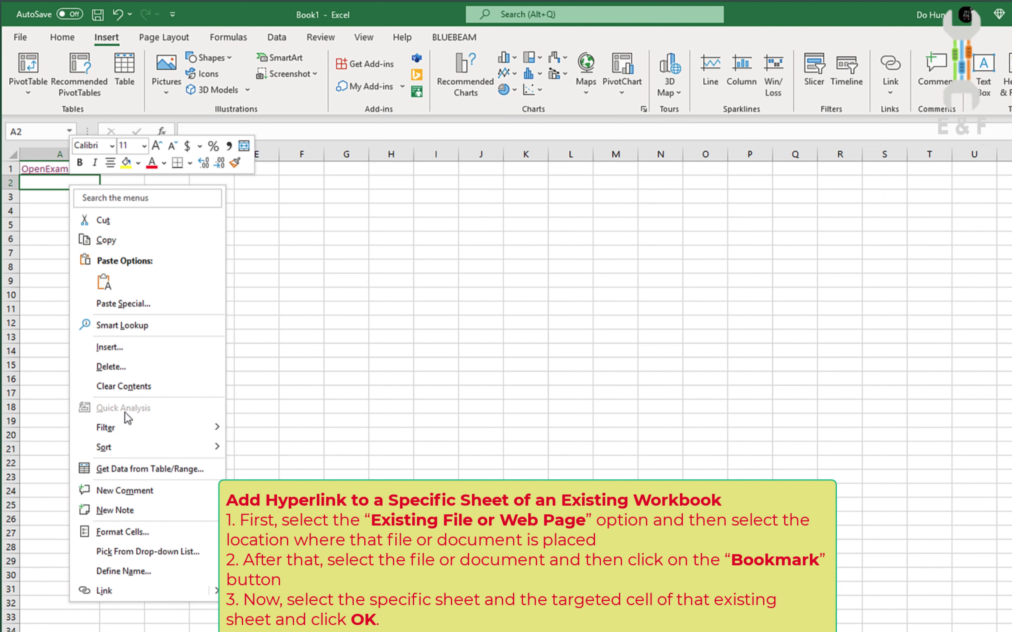
pyautogui.click(137, 591)
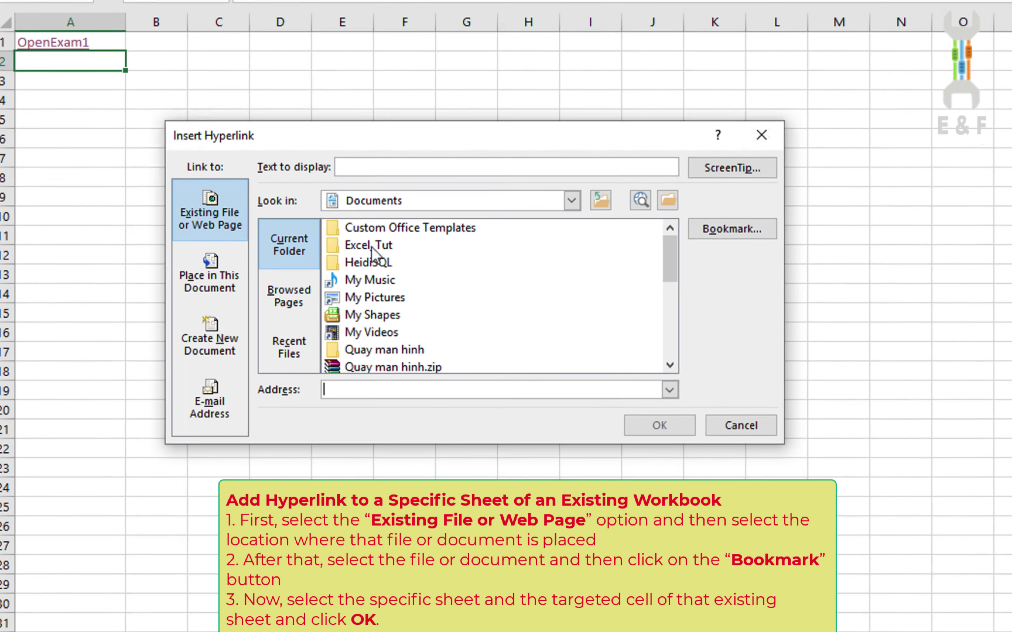
pyautogui.doubleClick(371, 247)
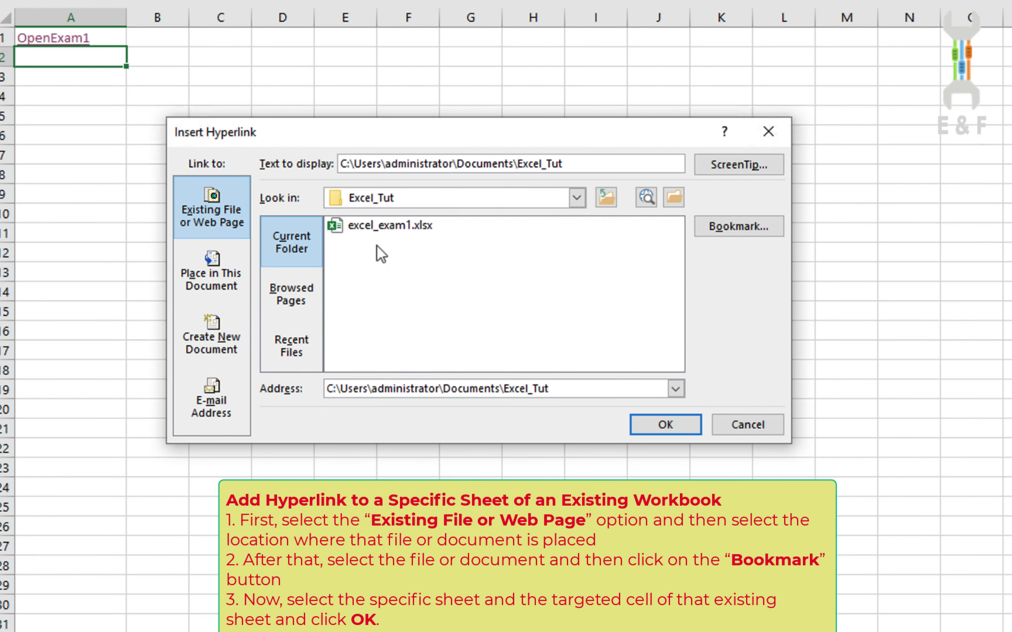
pyautogui.click(378, 228)
pyautogui.click(769, 227)
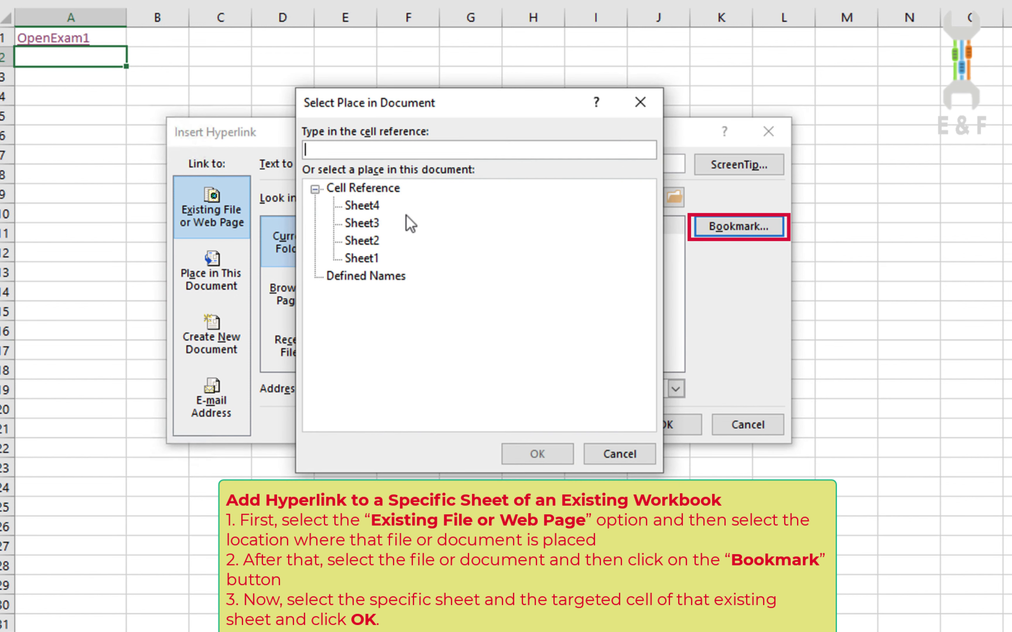
pyautogui.click(368, 241)
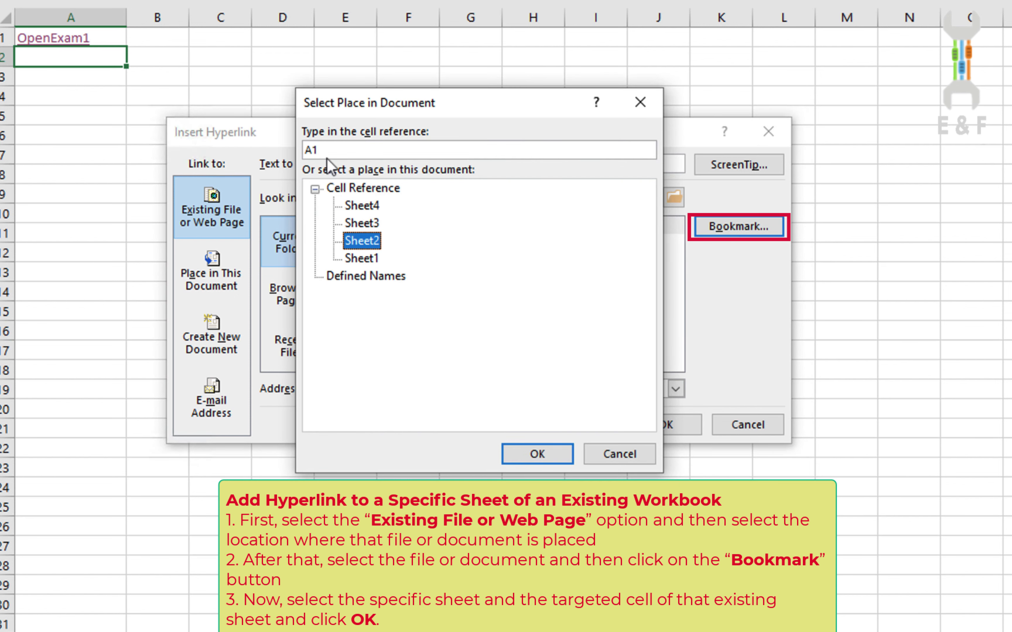
pyautogui.click(535, 452)
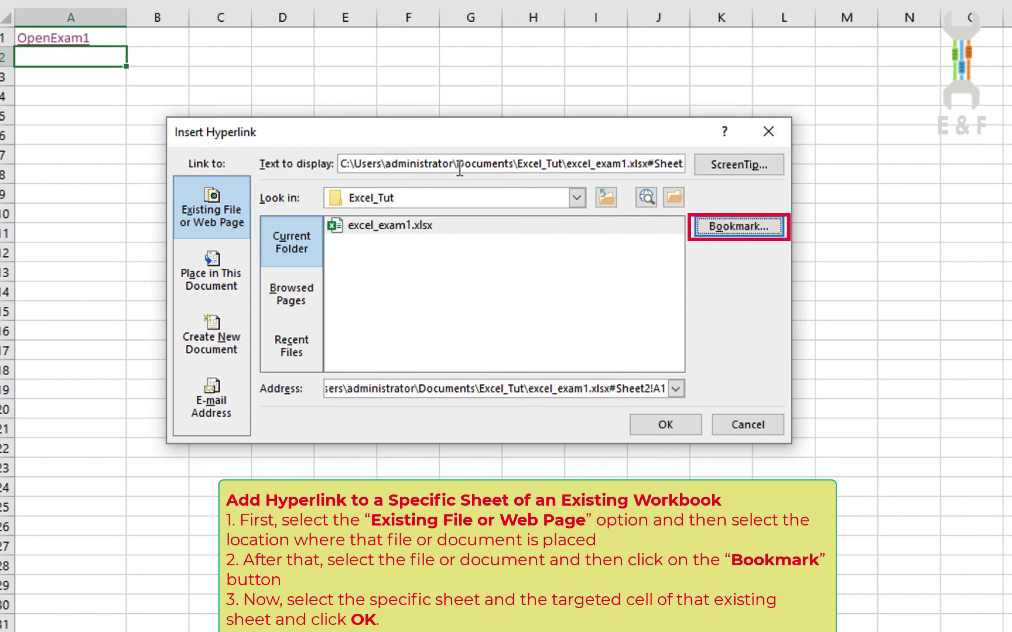
pyautogui.doubleClick(460, 165)
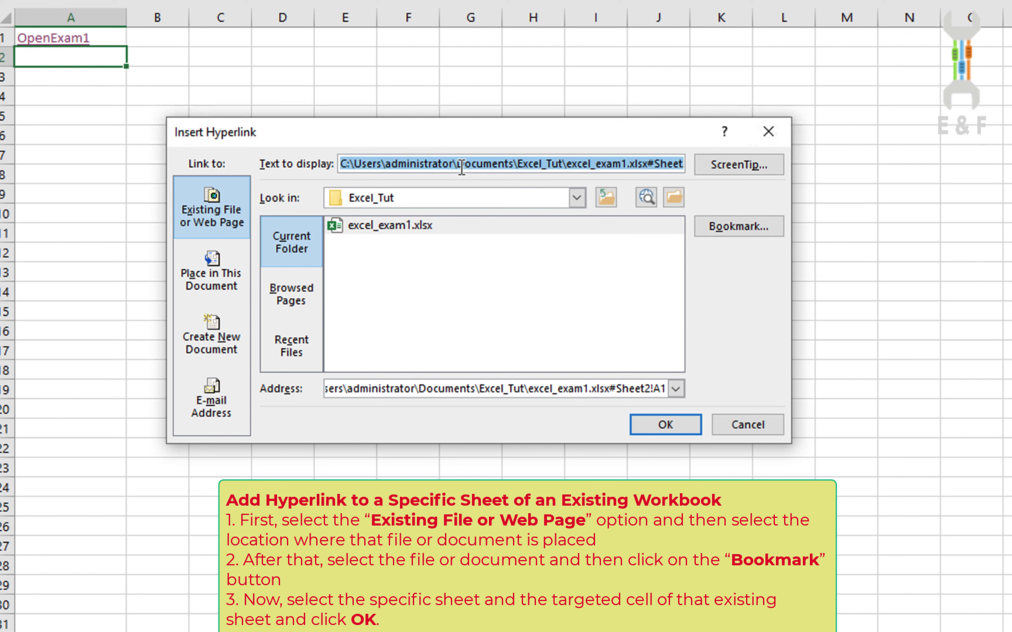
pyautogui.write('Sheet2A1')
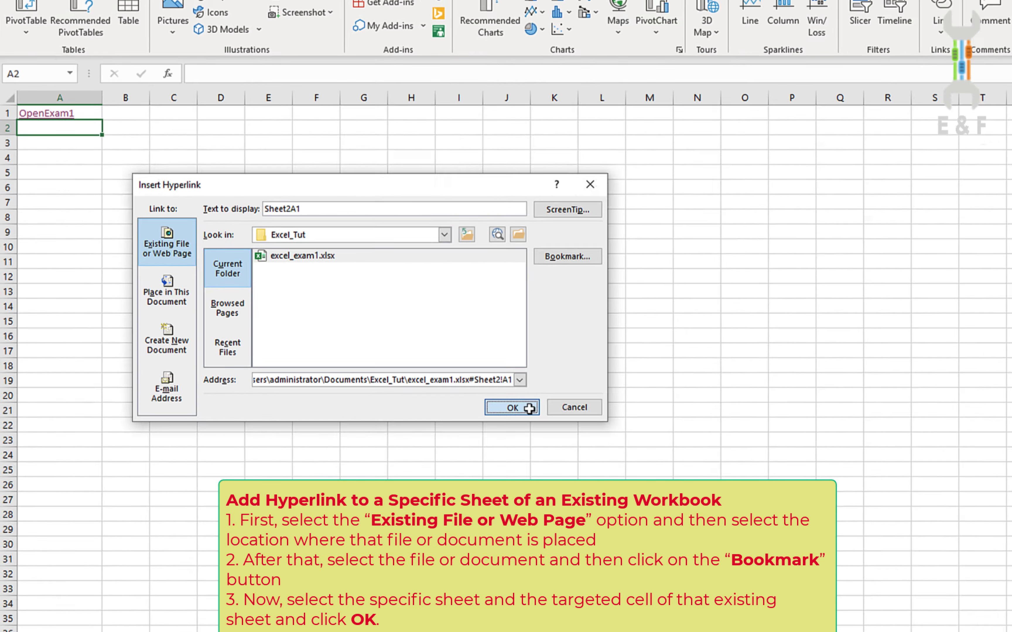
# Step: Confirm the Sheet2A1 link, follow it past the warning, and verify it lands on Sheet2 A1
pyautogui.click(515, 409)
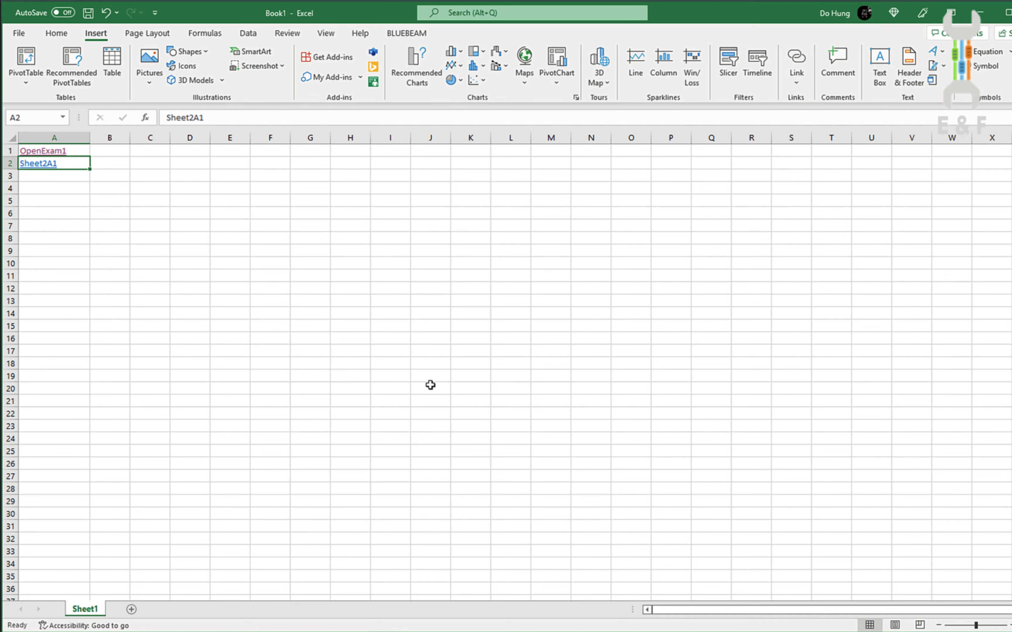
pyautogui.click(263, 313)
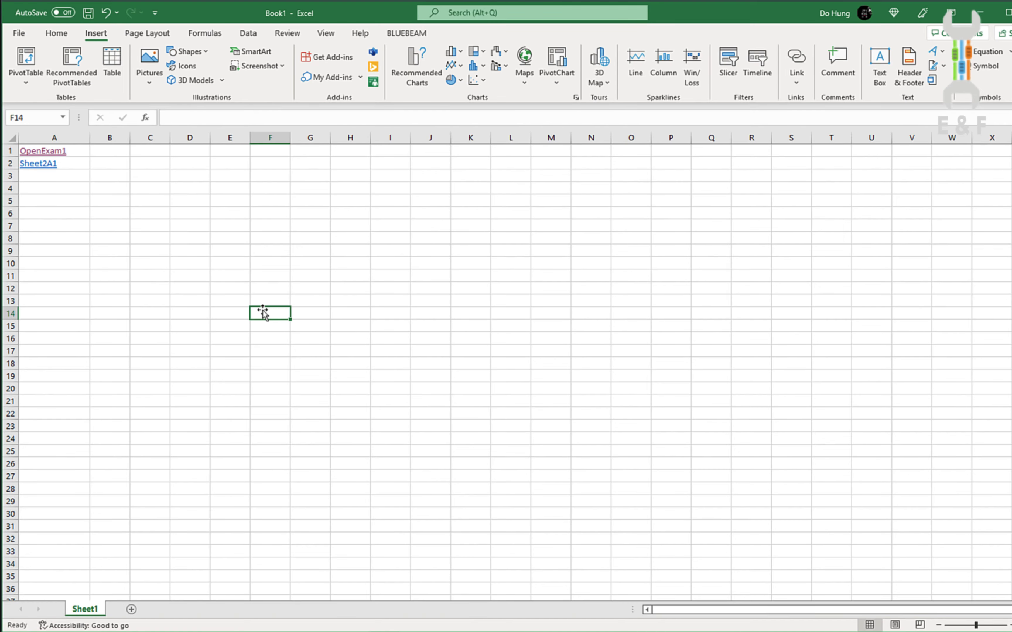
pyautogui.click(46, 167)
pyautogui.click(563, 378)
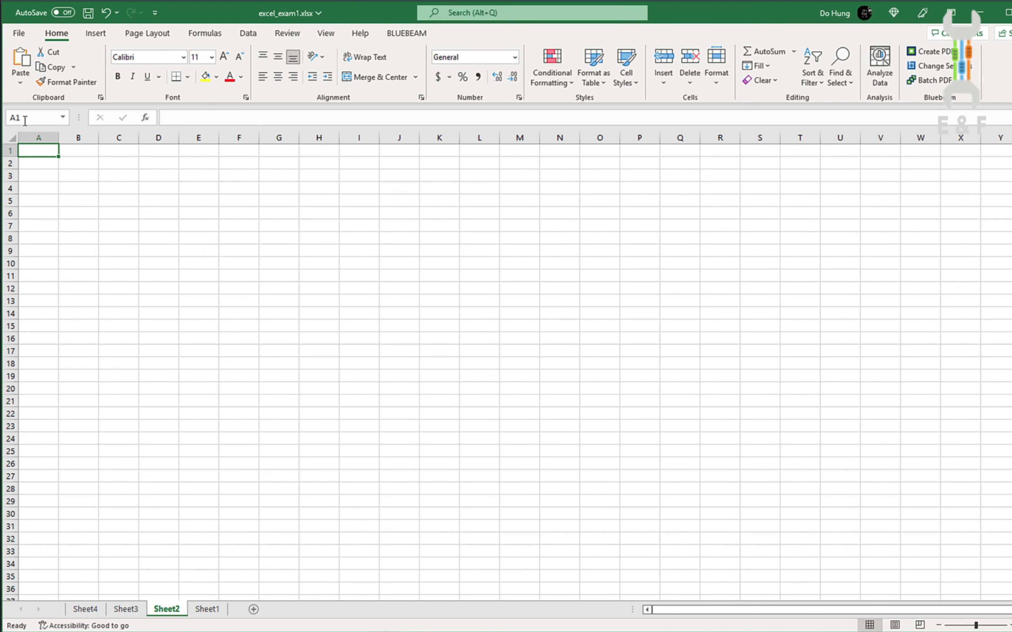
pyautogui.click(22, 120)
# Step: Return to Book1 and bring up the context menu for cell A3
pyautogui.hotkey('alt', 'Tab')
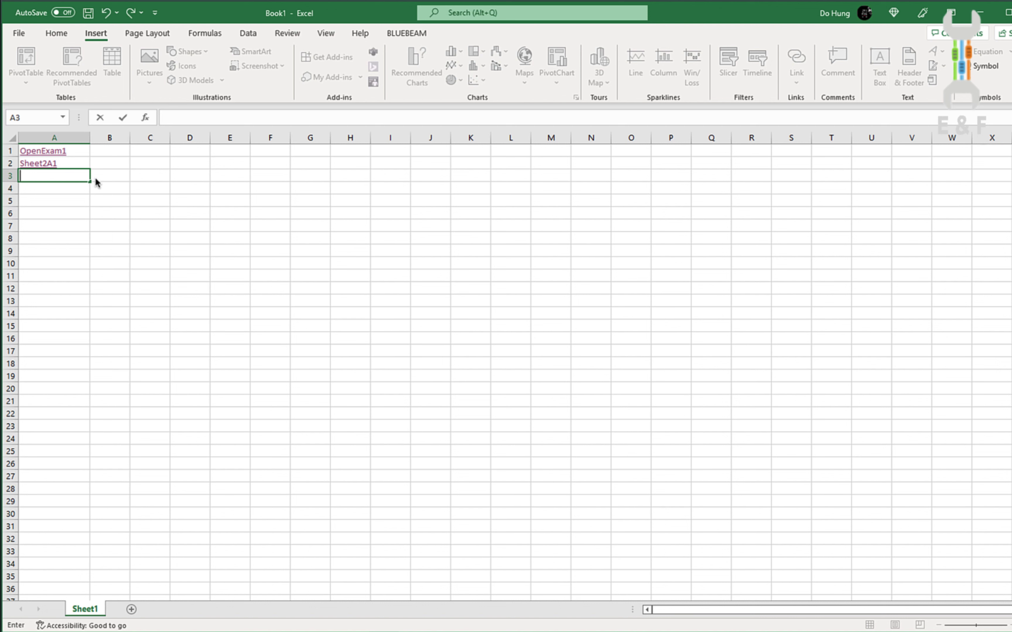
pyautogui.rightClick(76, 179)
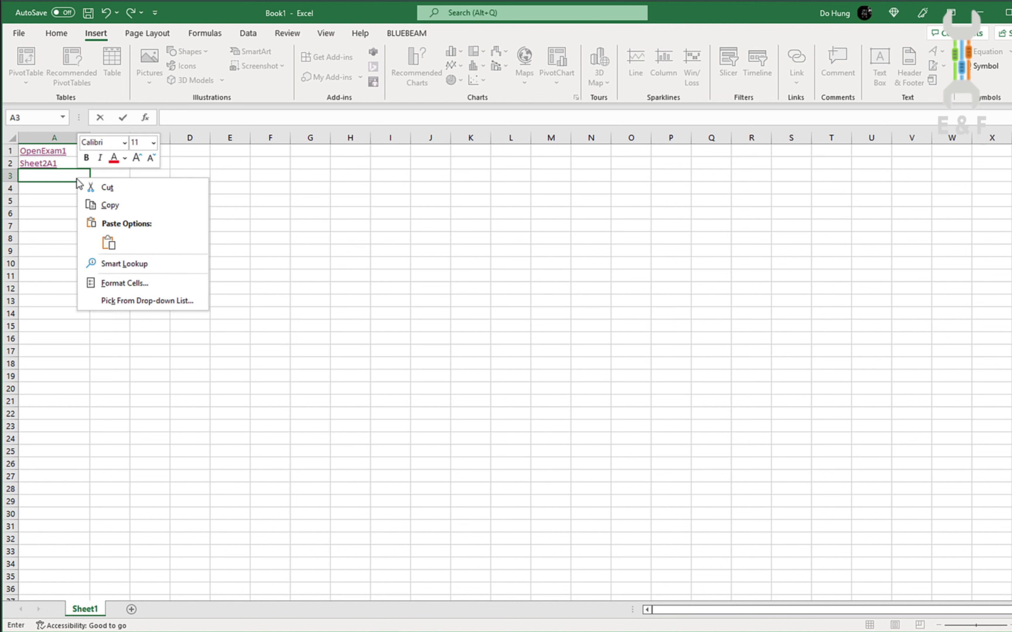
pyautogui.click(83, 274)
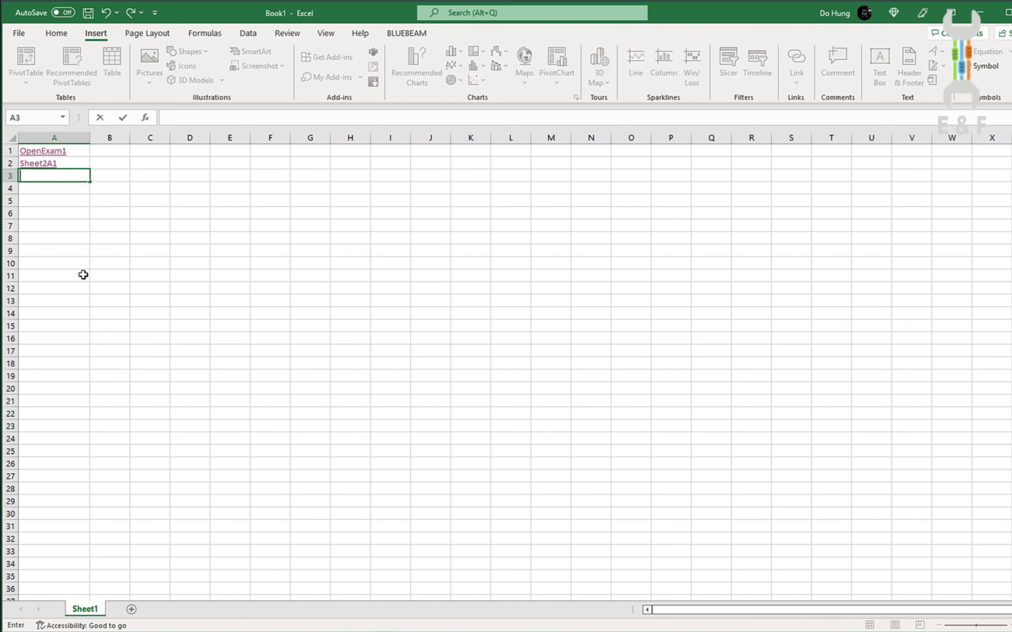
pyautogui.rightClick(55, 176)
pyautogui.press('Escape')
pyautogui.click(42, 185)
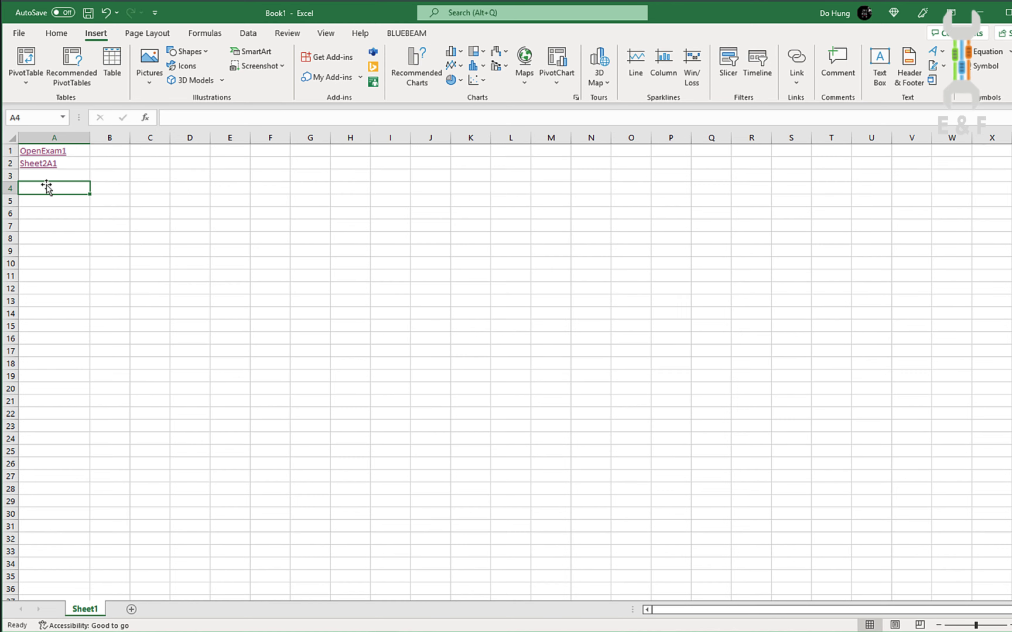
pyautogui.click(56, 176)
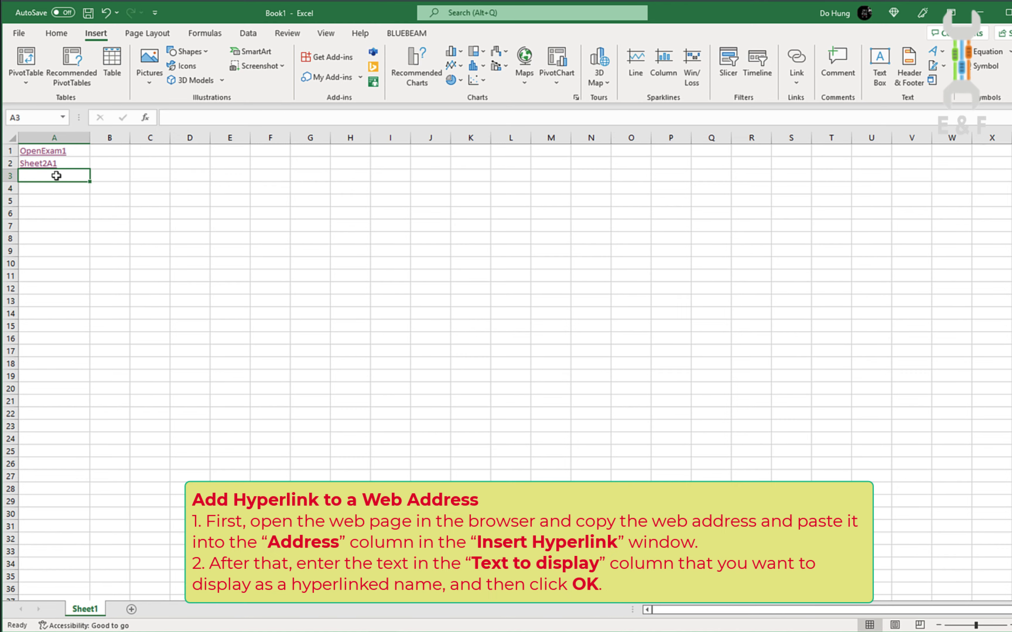
pyautogui.rightClick(56, 176)
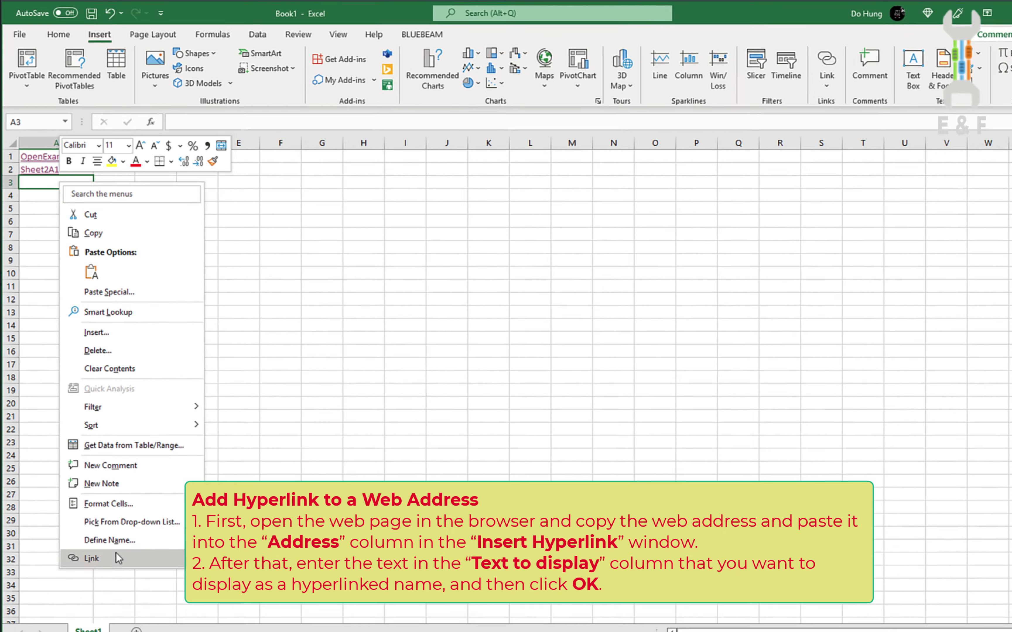
pyautogui.click(112, 539)
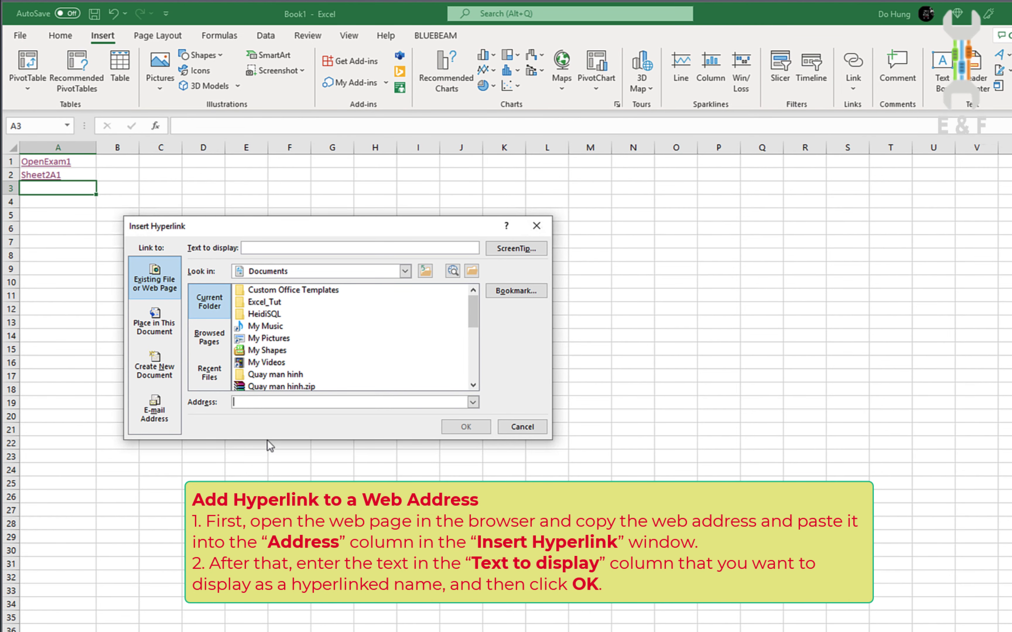
pyautogui.write('https://google.com/')
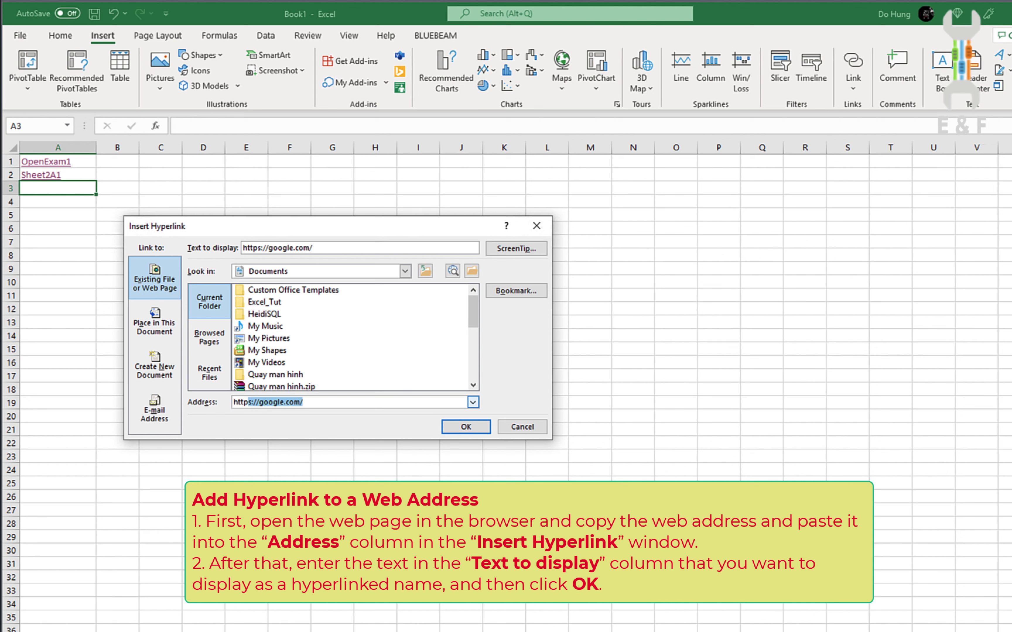
pyautogui.click(303, 402)
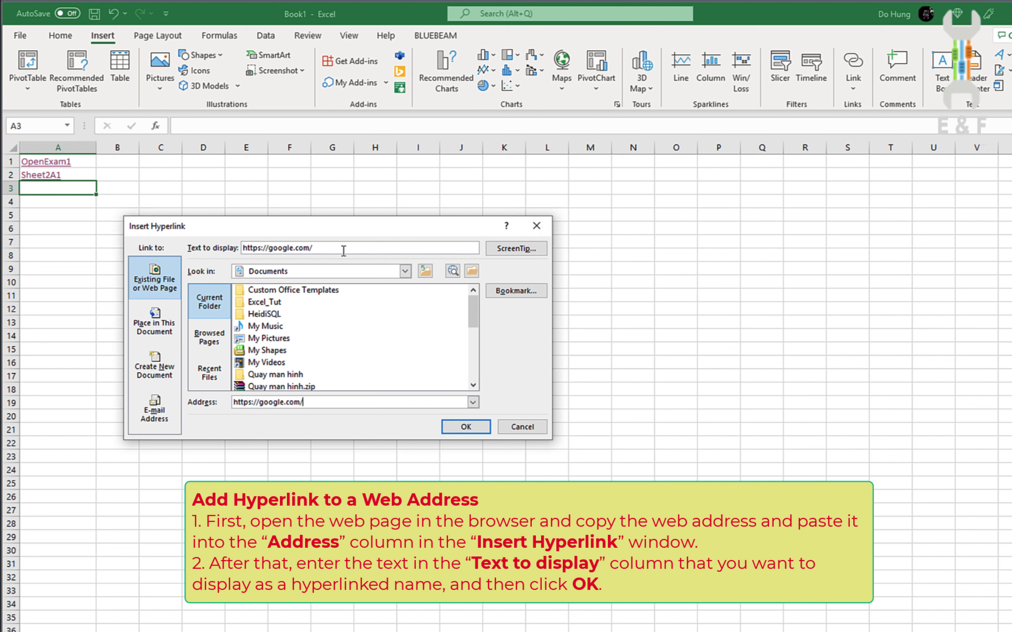
pyautogui.moveTo(339, 249); pyautogui.dragTo(238, 255)
pyautogui.write('open G')
pyautogui.click(466, 427)
pyautogui.click(355, 416)
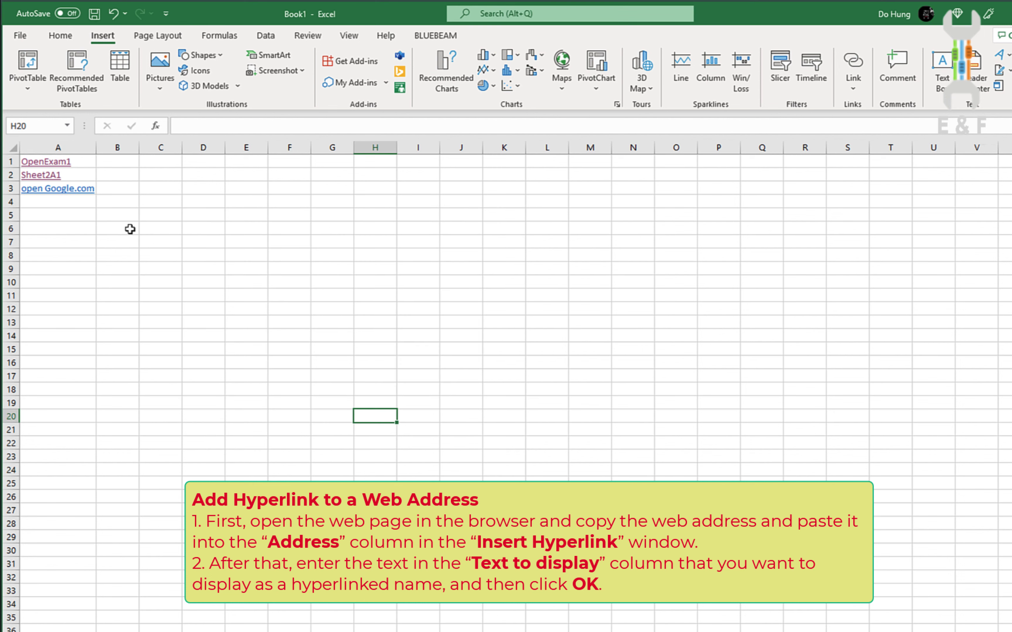
# Step: Test the Google link, then start an A4 Create New Document link displayed as Create_new_data
pyautogui.click(73, 192)
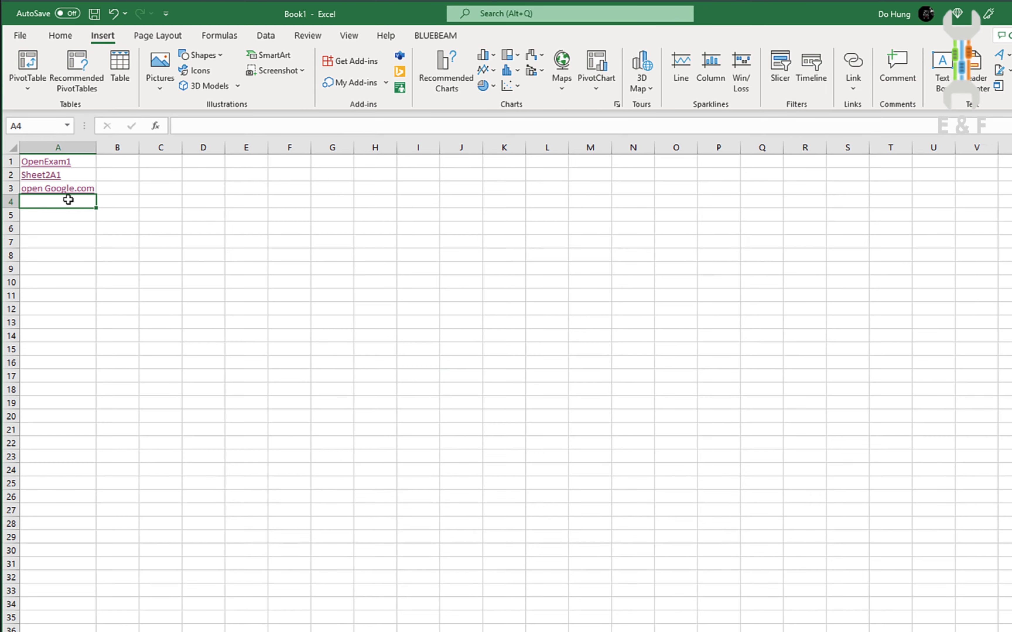
pyautogui.rightClick(69, 200)
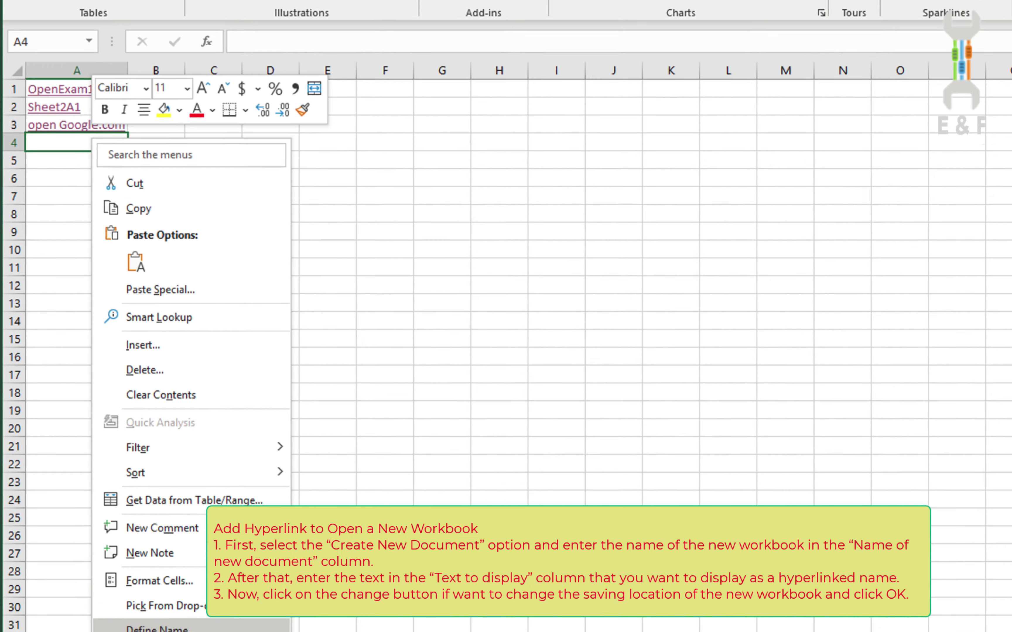
pyautogui.click(116, 616)
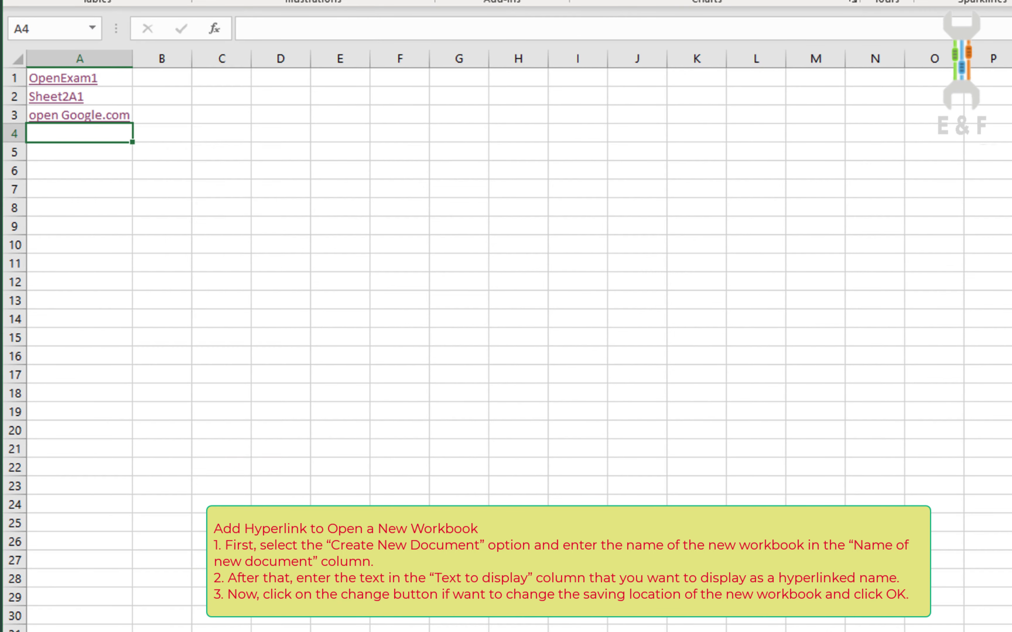
pyautogui.click(205, 389)
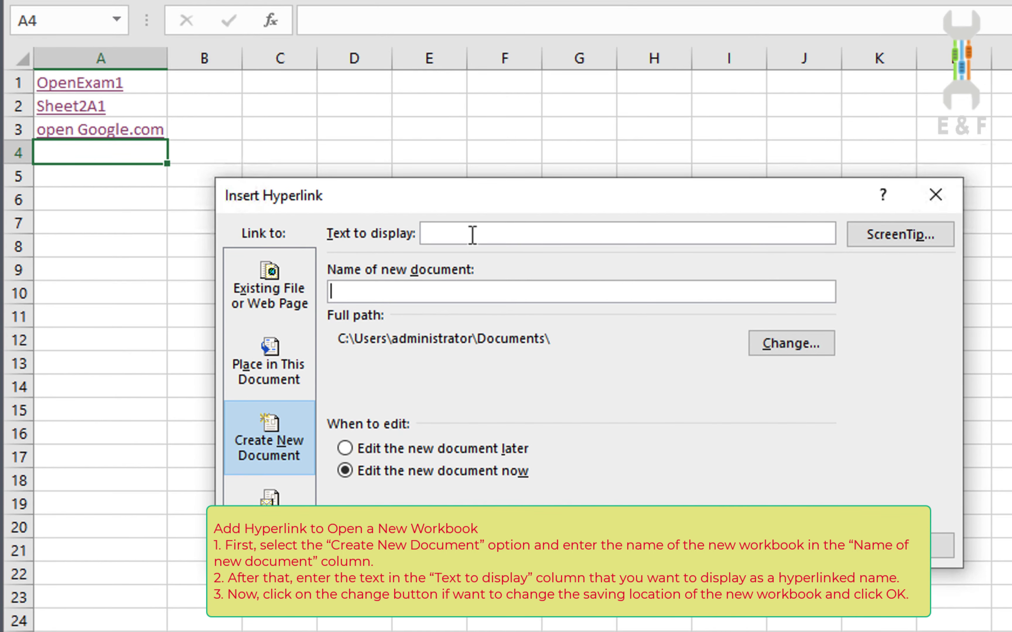
pyautogui.write('E')
pyautogui.write('reate_new_data')
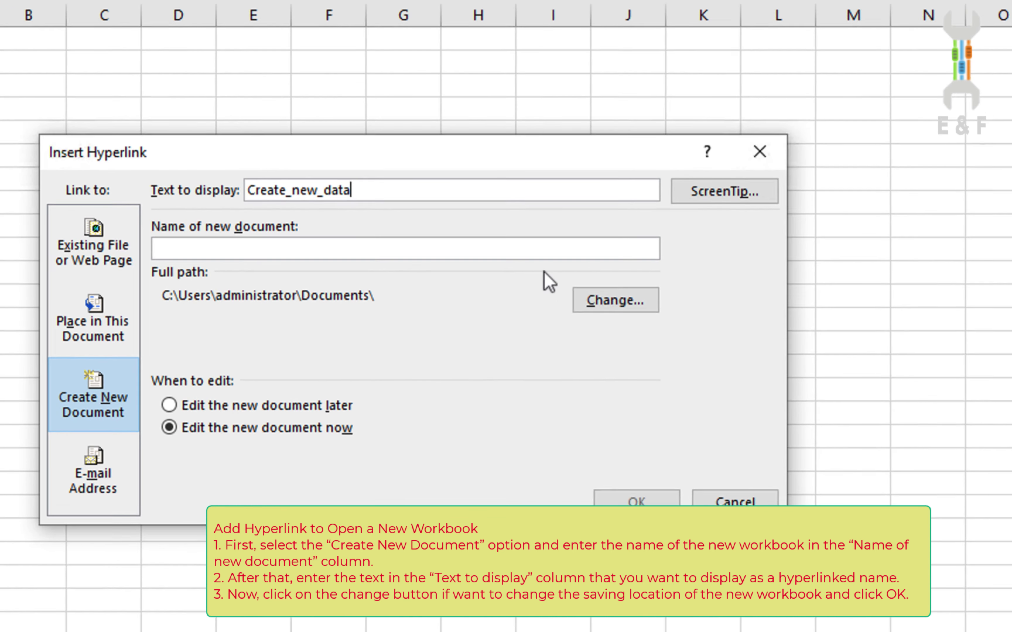
# Step: Name the new document New_Data
pyautogui.click(534, 252)
pyautogui.write('C')
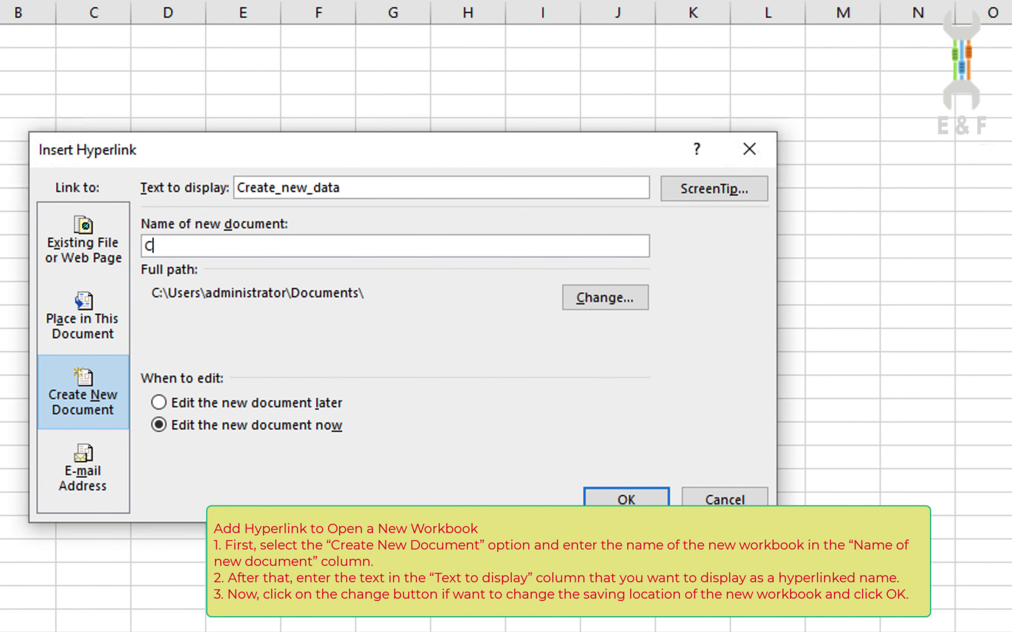
pyautogui.write('rea')
pyautogui.press('BackSpace')
pyautogui.press('BackSpace')
pyautogui.press('BackSpace')
pyautogui.press('BackSpace')
pyautogui.press('BackSpace')
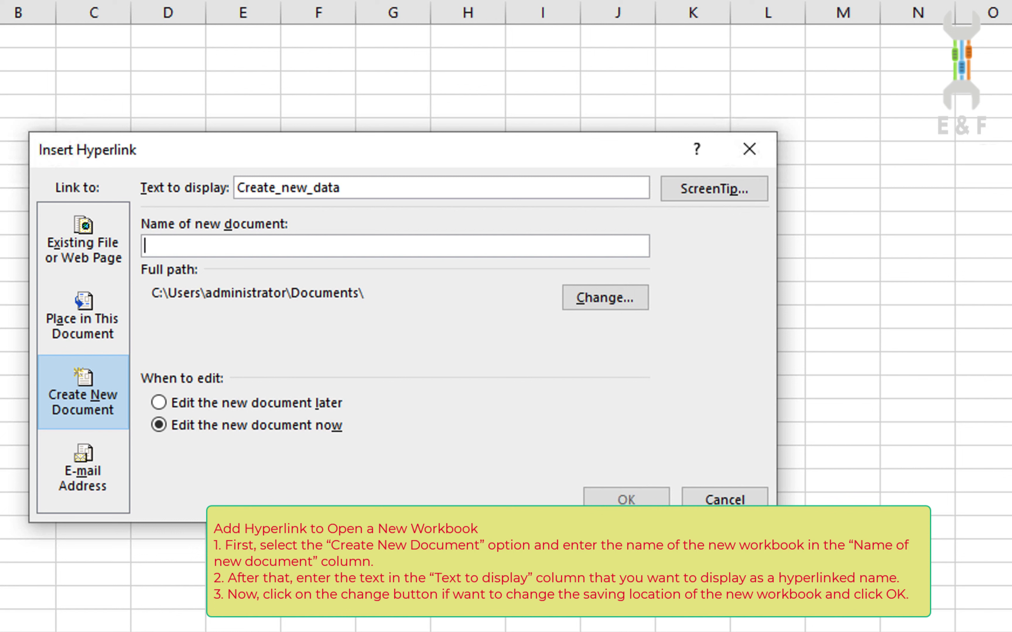
pyautogui.write('New_Data')
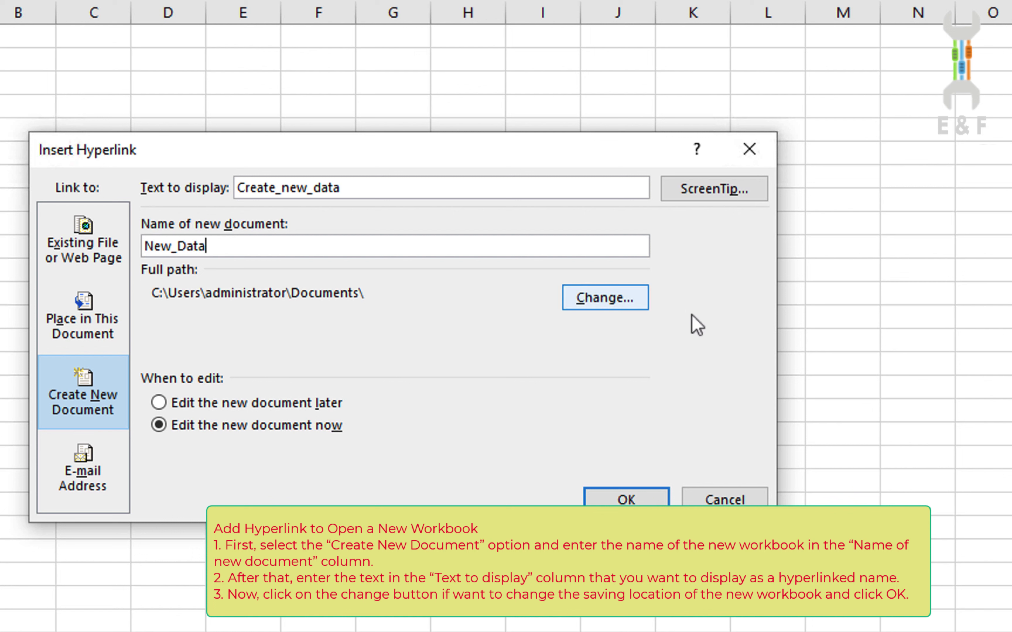
# Step: Set the save type to Excel Workbook with file name New_Data.xlsx in Documents
pyautogui.click(621, 309)
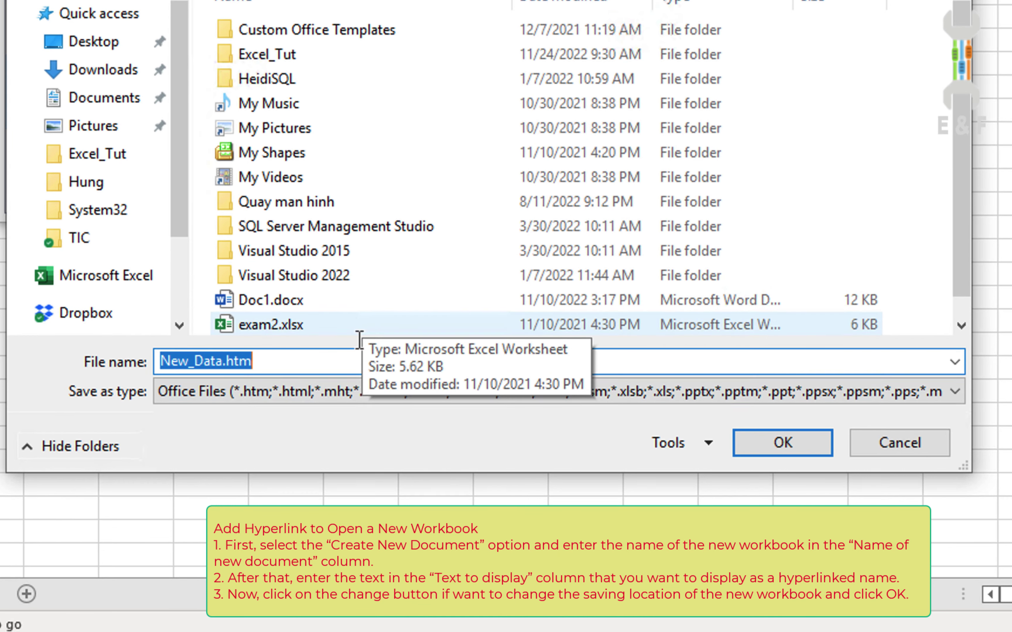
pyautogui.click(349, 504)
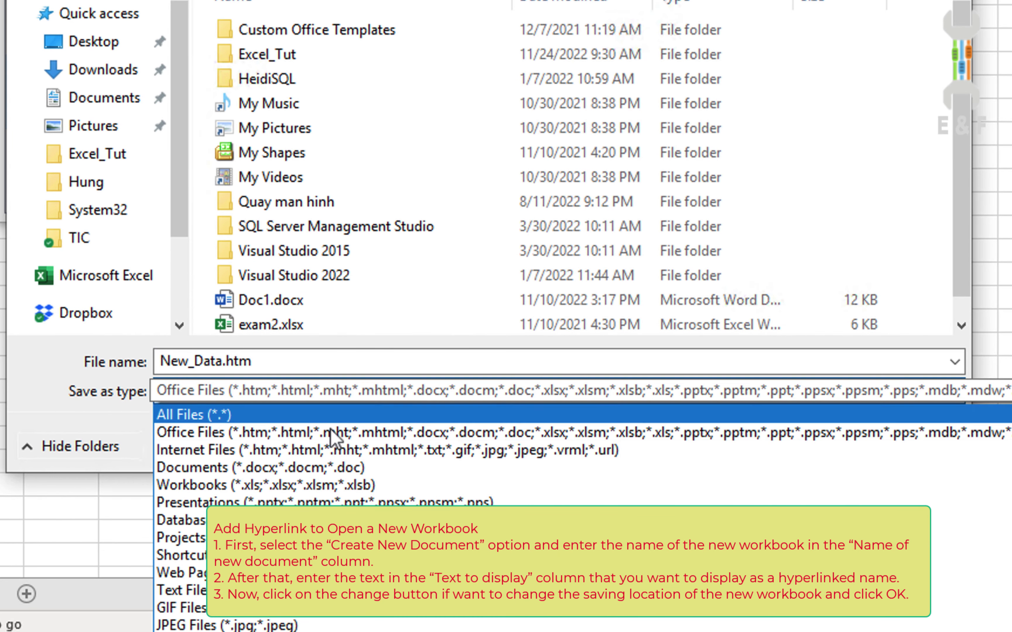
pyautogui.click(355, 487)
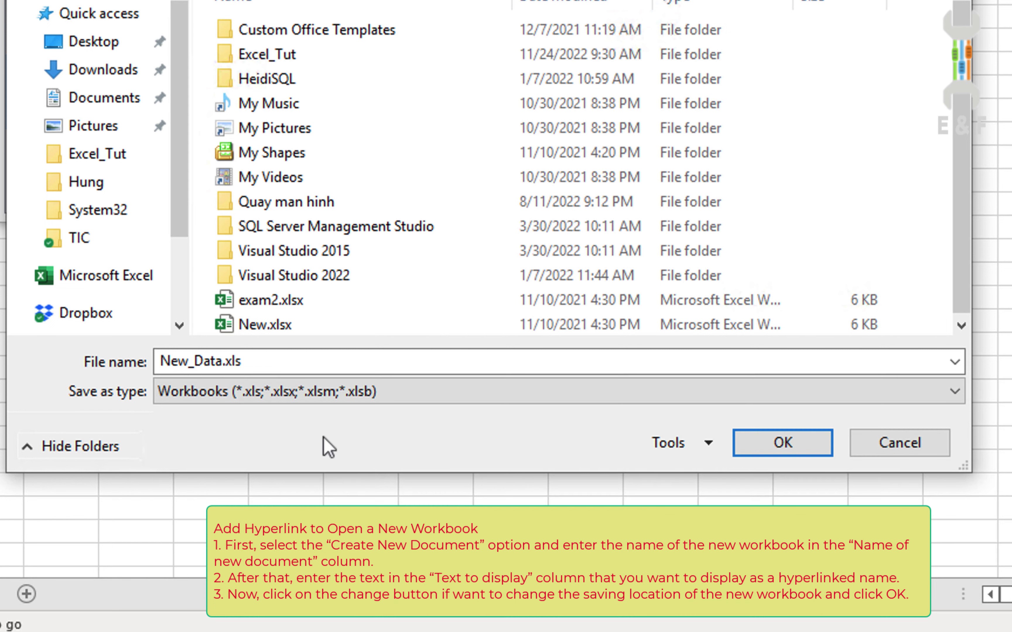
pyautogui.doubleClick(305, 368)
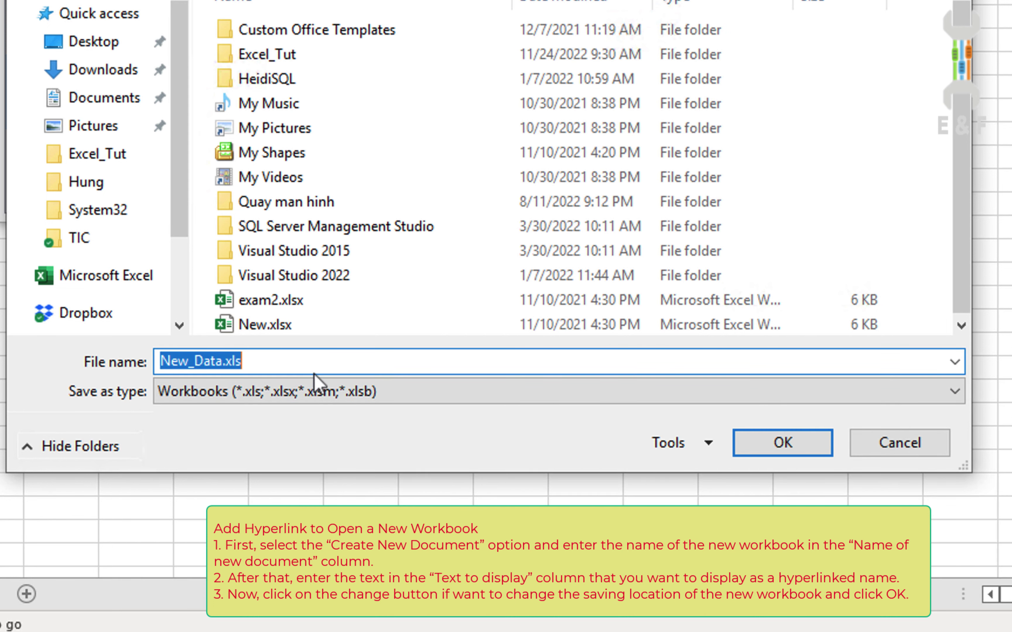
pyautogui.click(320, 368)
pyautogui.write('x')
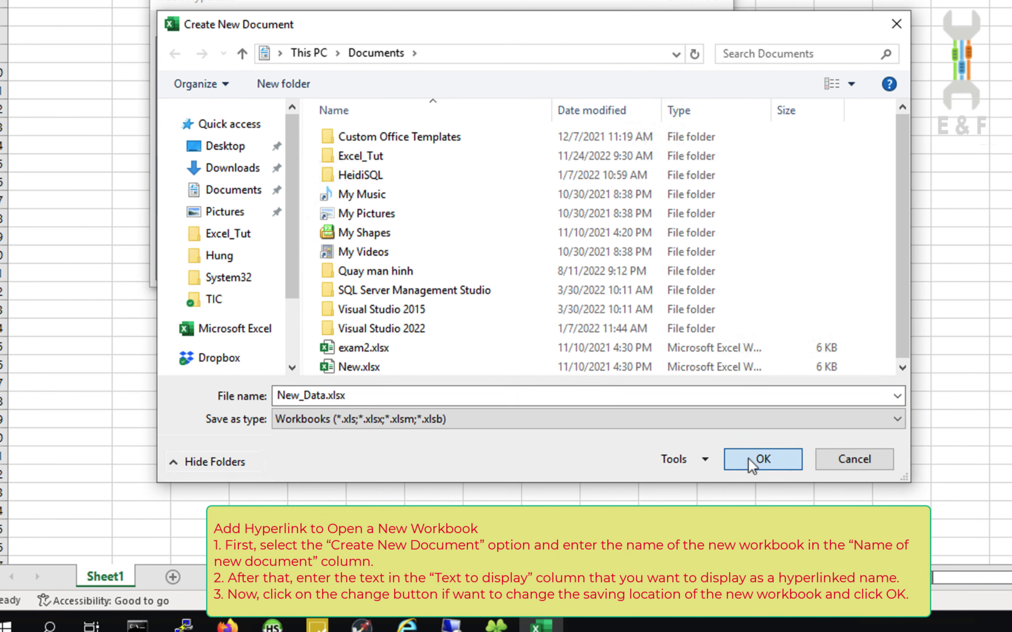
pyautogui.click(751, 462)
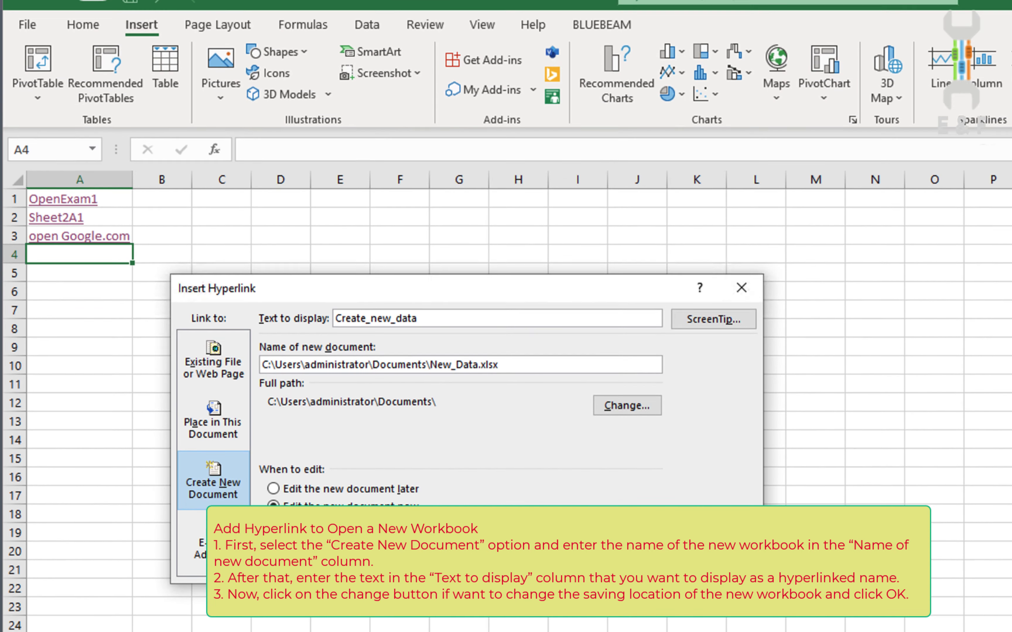
# Step: Confirm the Create_new_data link in A4 that creates New_Data.xlsx
pyautogui.click(634, 500)
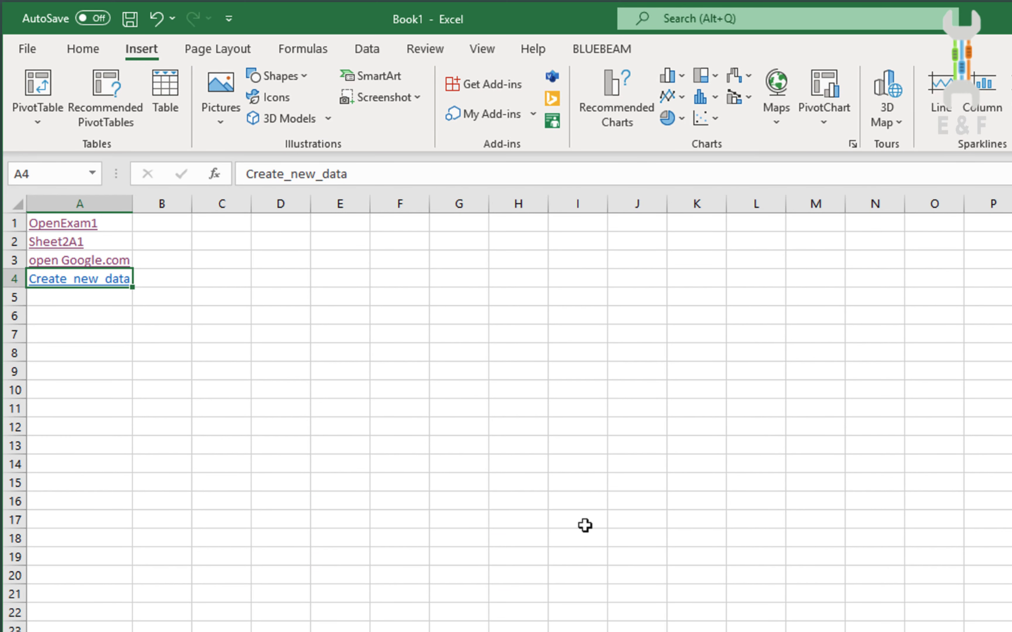